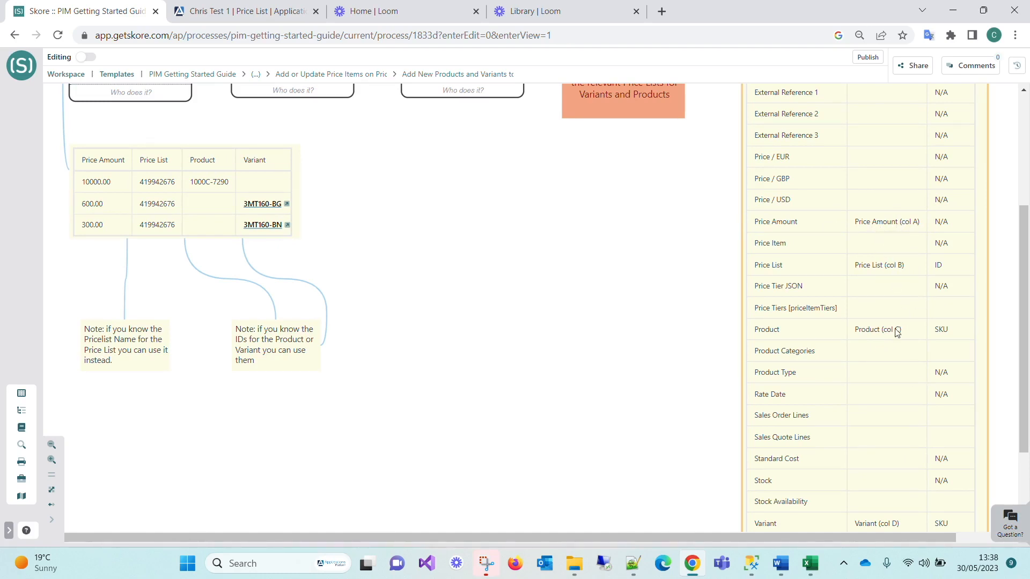
scroll(529, 304, "up", 4)
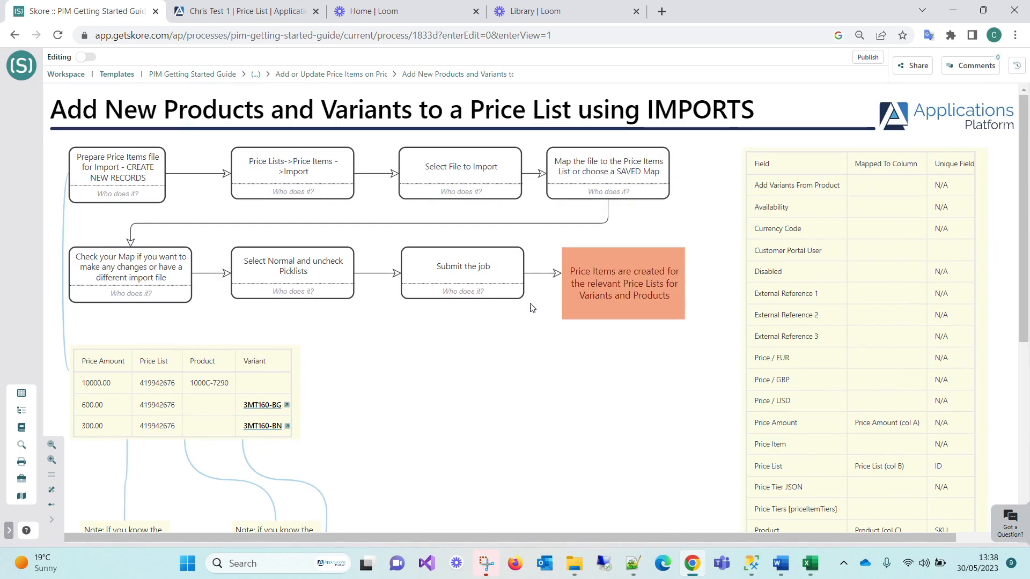
scroll(532, 307, "down", 5)
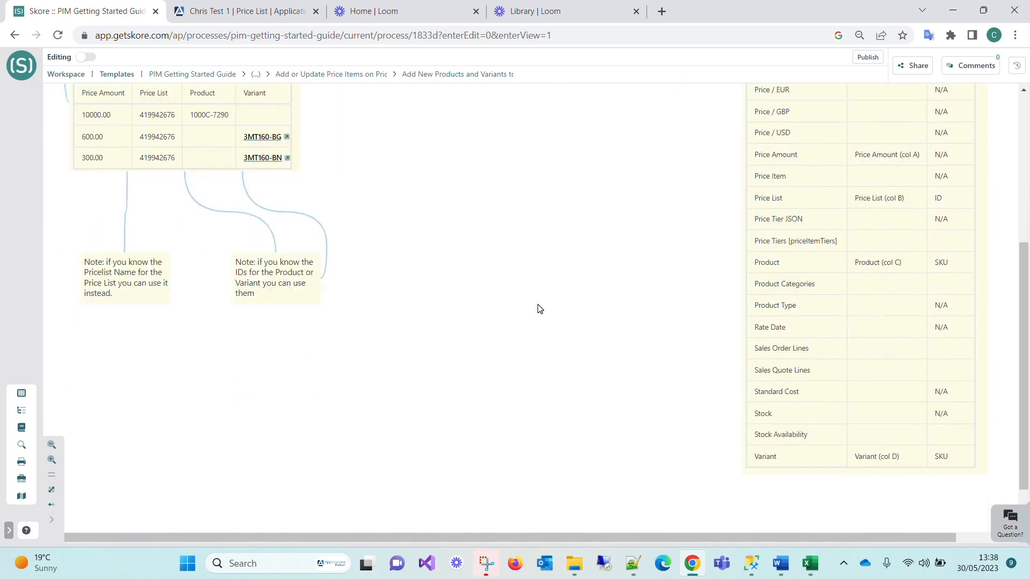
scroll(540, 309, "up", 2)
scroll(539, 309, "down", 2)
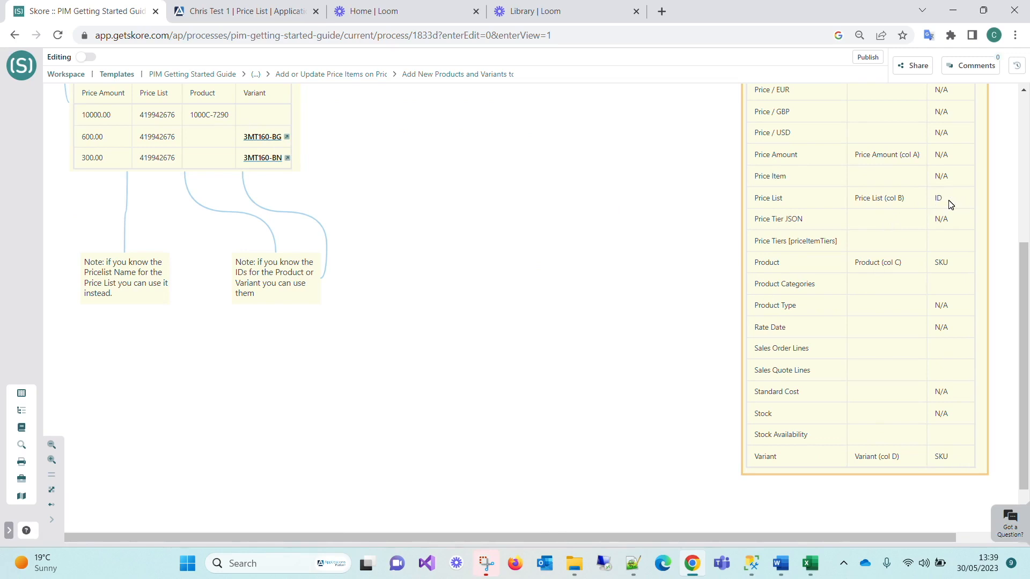
- Switch to the empty Chris Test 1 price list tab, glance back at the Skore guide, then return
left_click(260, 16)
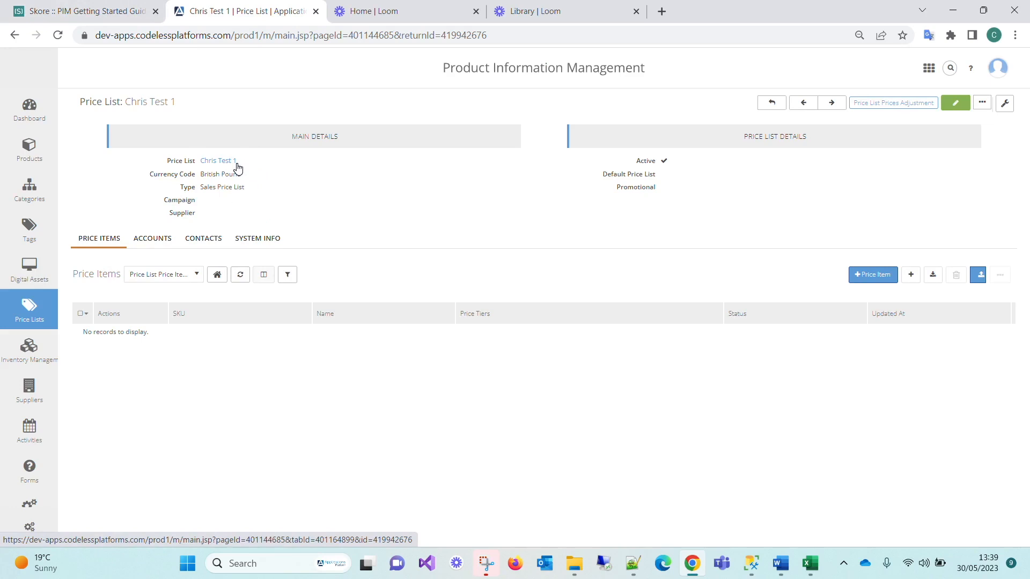
left_click(71, 11)
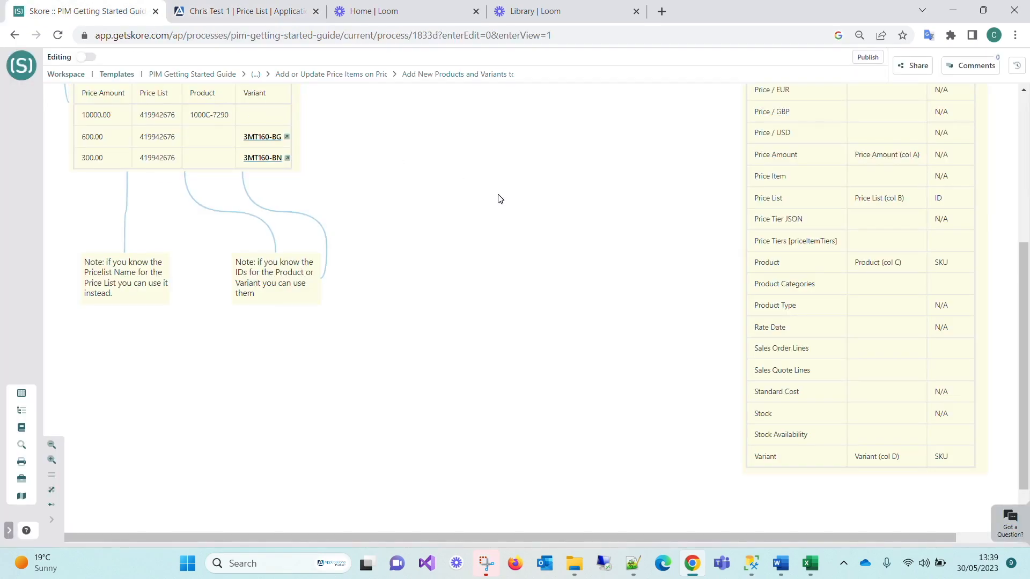
scroll(484, 207, "up", 5)
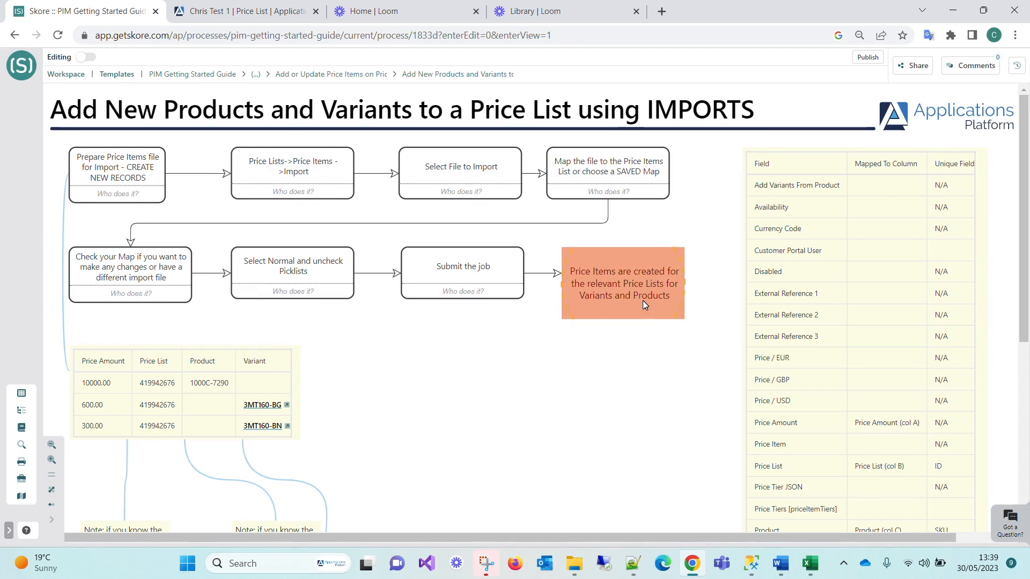
left_click(232, 11)
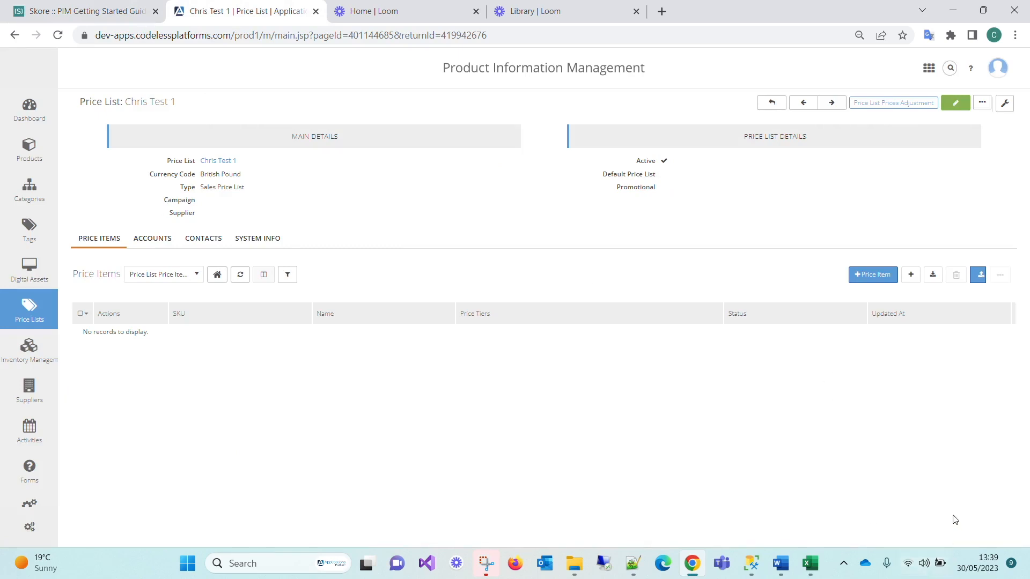
- Review the three import rows in TESTIMPORTPITEMS.xlsx in Excel, then close the workbook
left_click(819, 569)
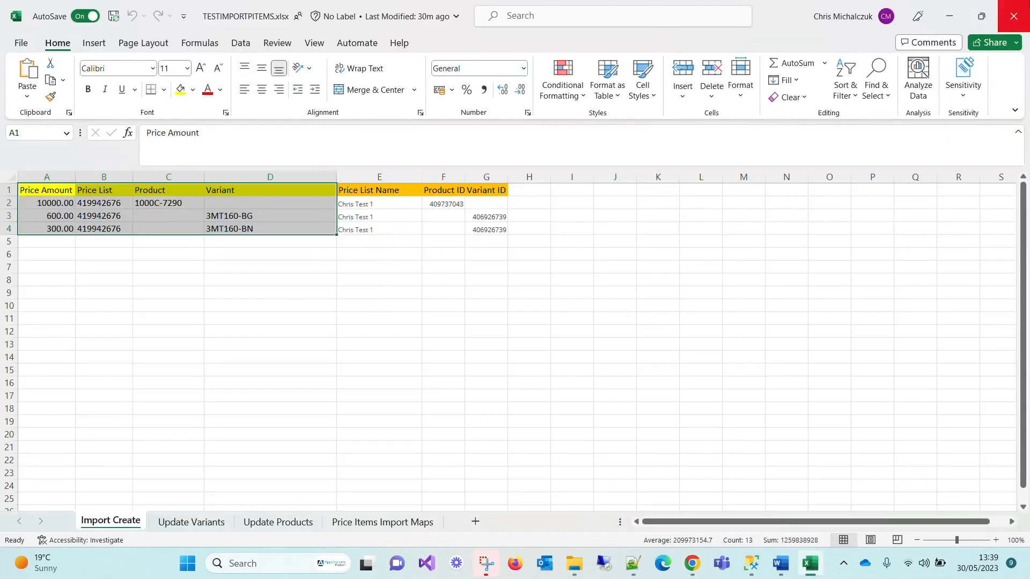
left_click(1013, 17)
mouse_move(37, 319)
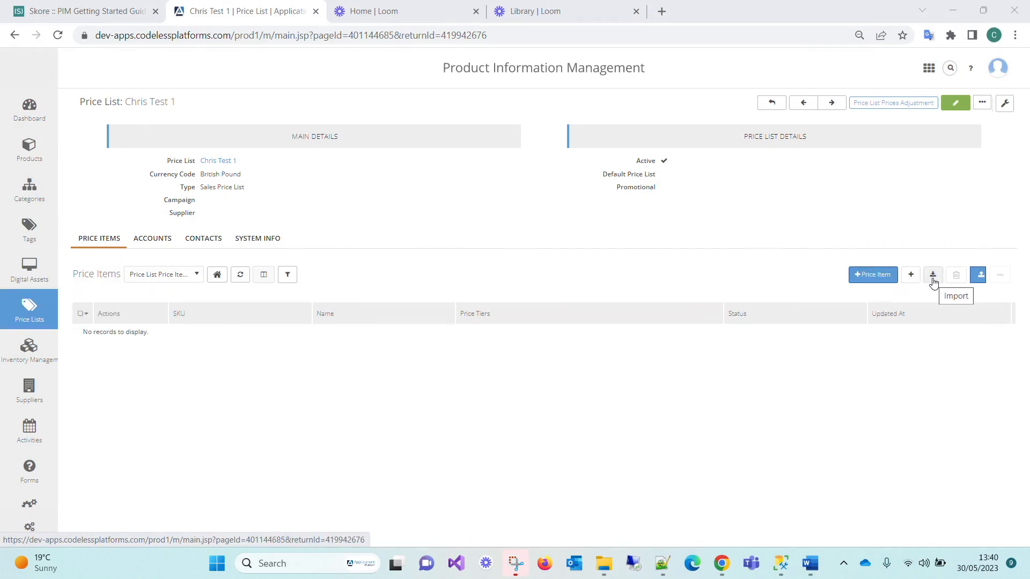
- Start a price item import and attach TESTIMPORTPITEMS.xlsx from PIM SKORE & LOOM Processes > Pricing > Priceitems
left_click(932, 279)
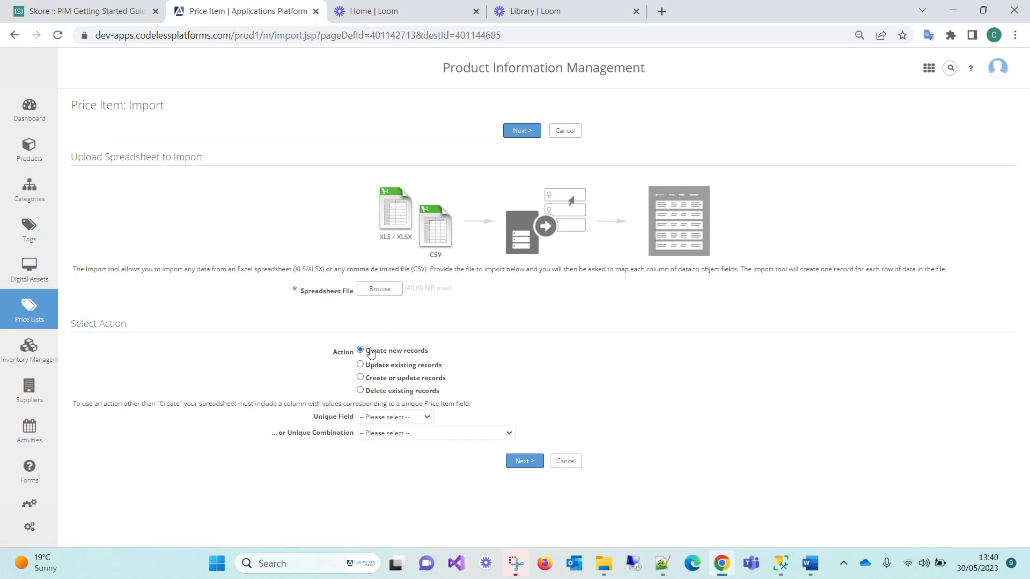
left_click(377, 292)
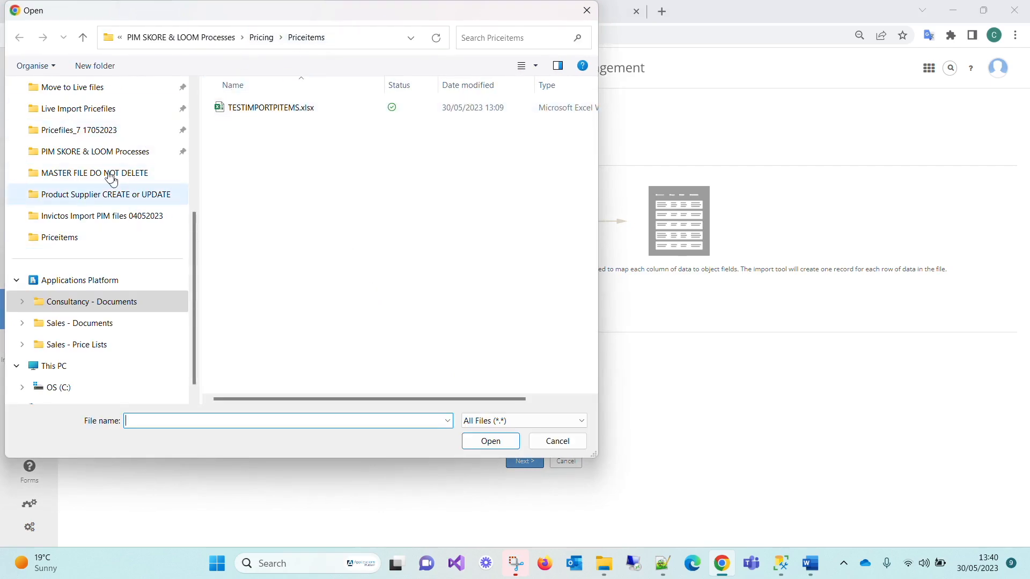
left_click(110, 154)
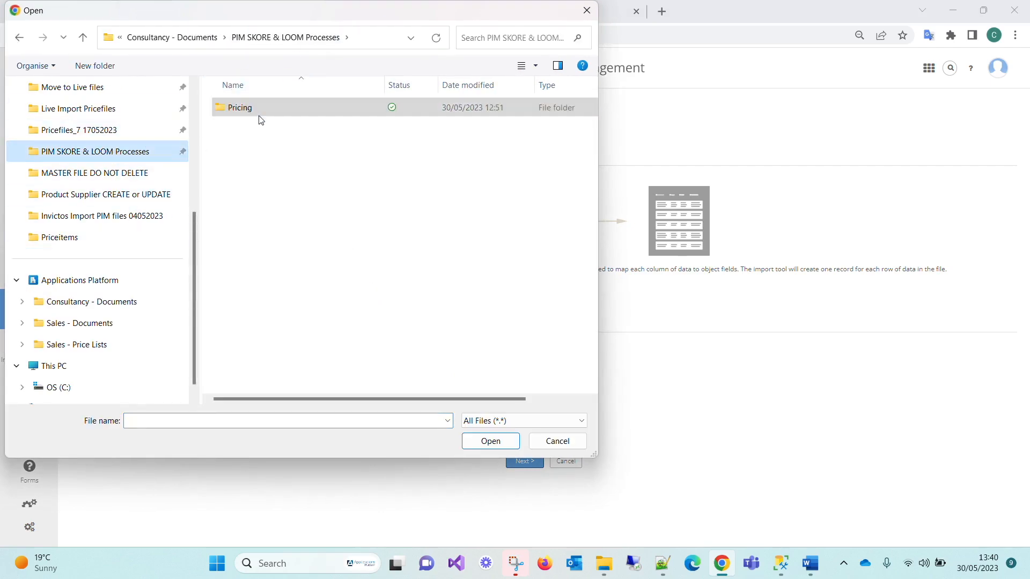
double_click(250, 107)
double_click(251, 109)
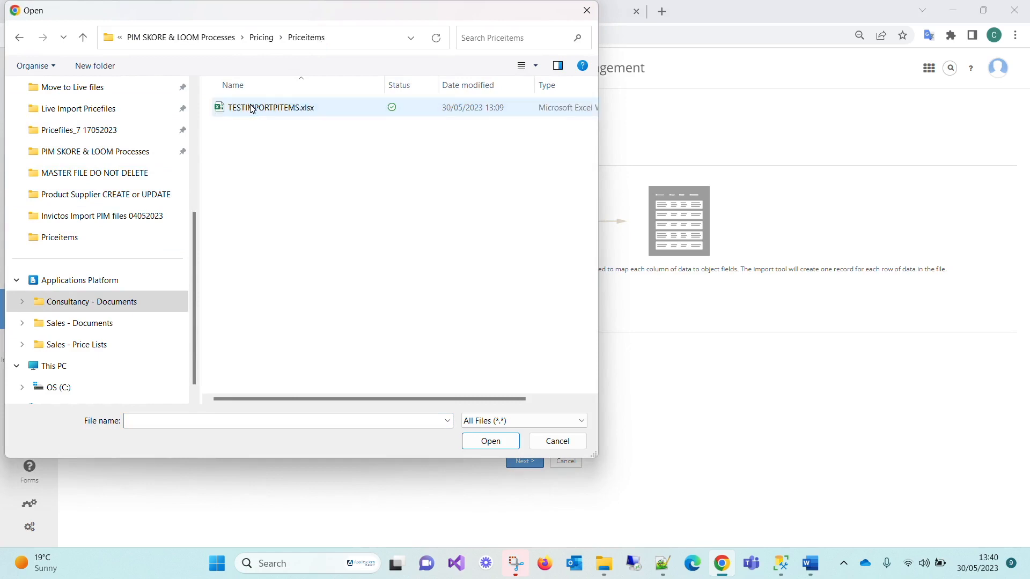
double_click(271, 108)
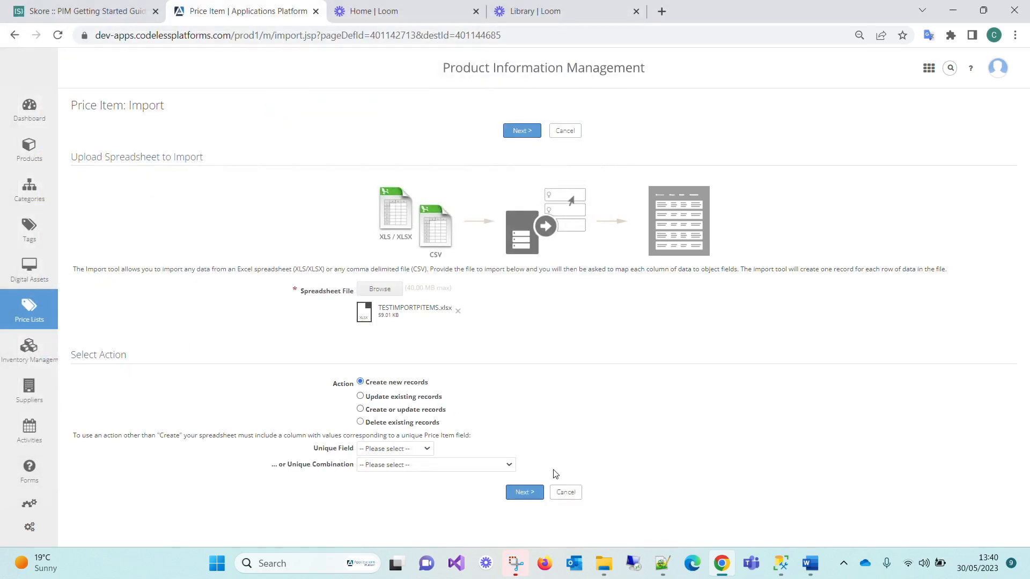
- Go to column mapping, leave Variant matching unchanged, and pick saved map IMPORT PRICEITEMS MASTER 30052023
left_click(526, 498)
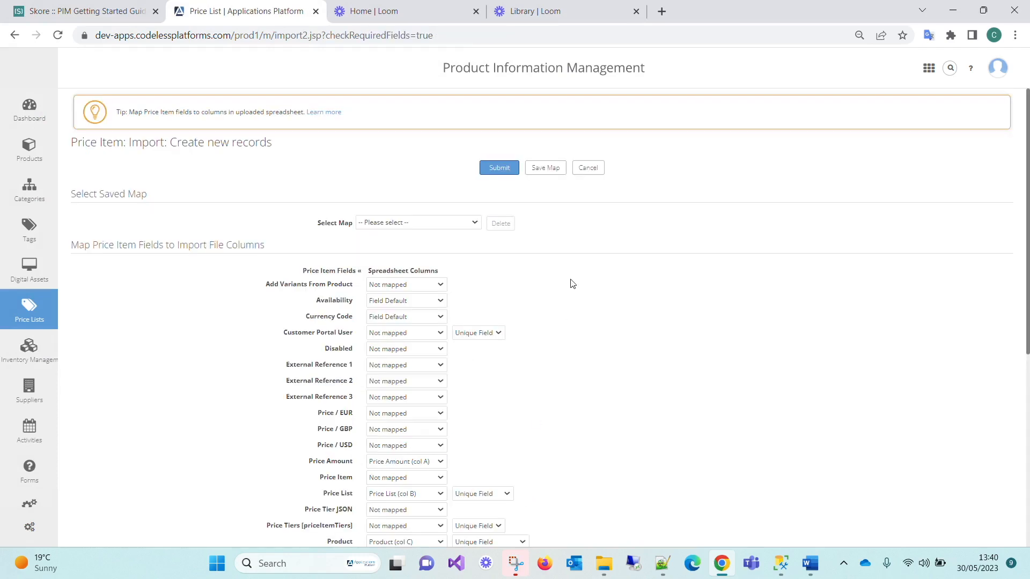
scroll(572, 289, "down", 1)
scroll(575, 290, "down", 4)
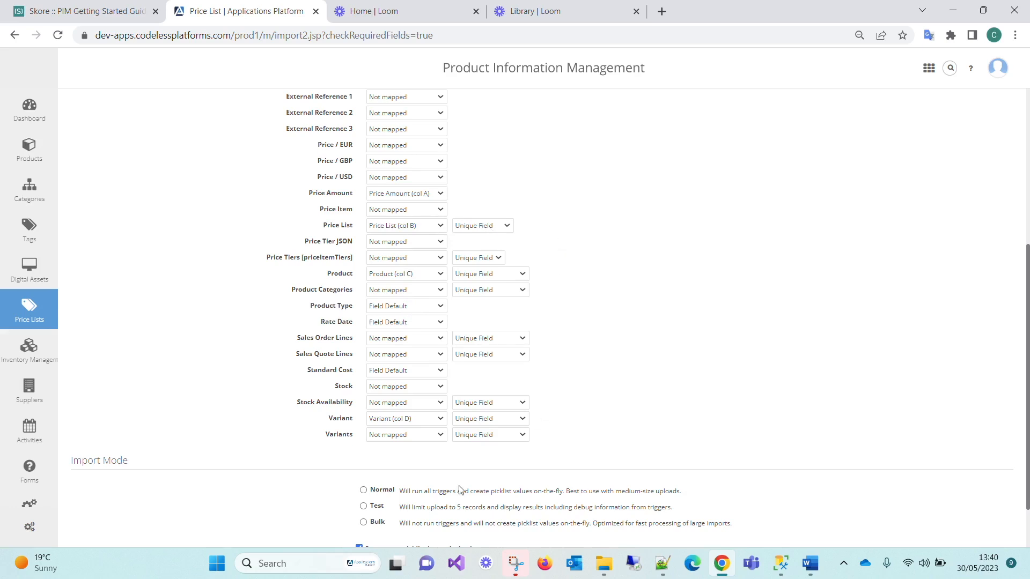
left_click(497, 419)
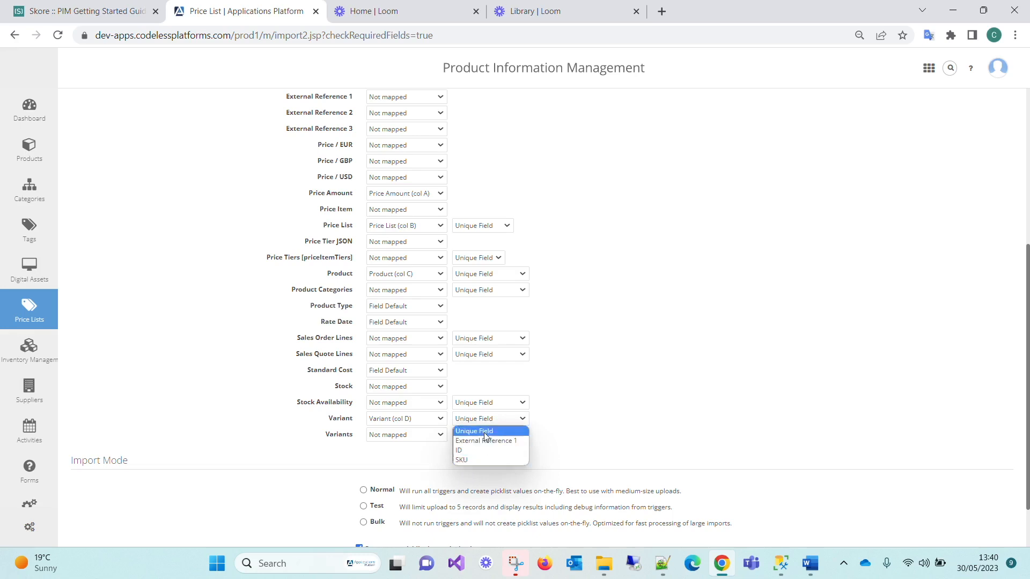
left_click(616, 418)
scroll(556, 238, "up", 5)
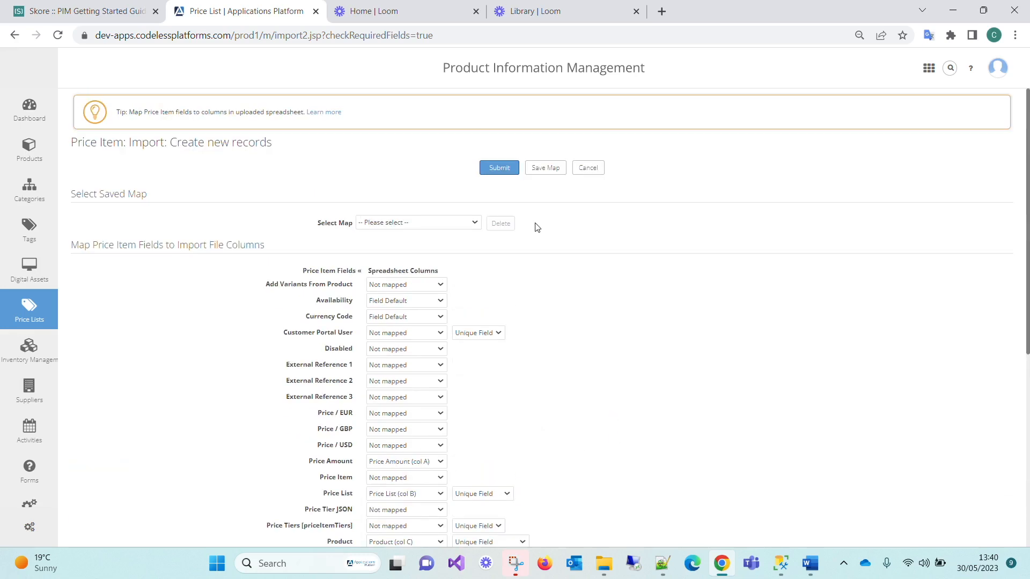
left_click(438, 222)
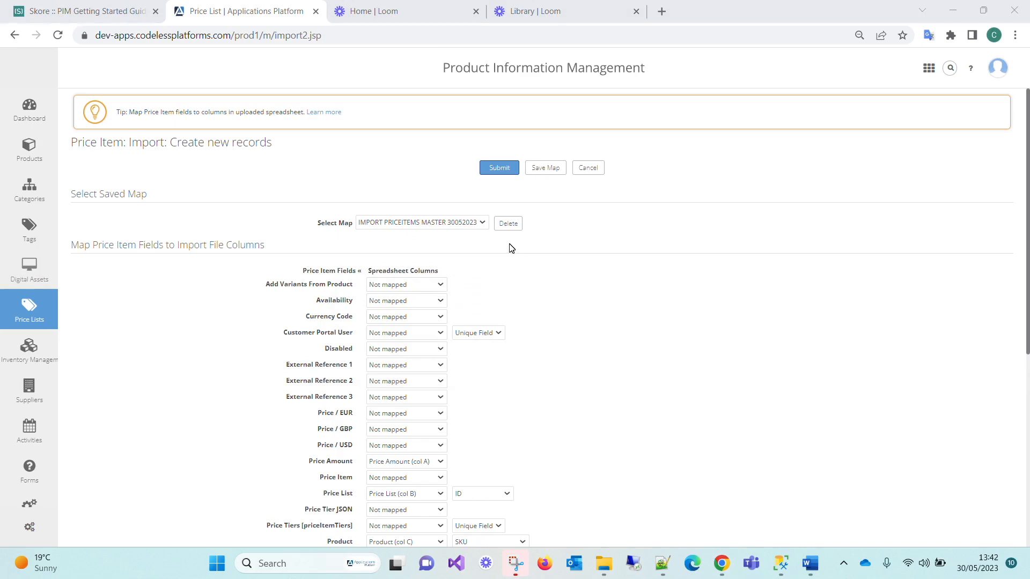
left_click(483, 225)
left_click(484, 225)
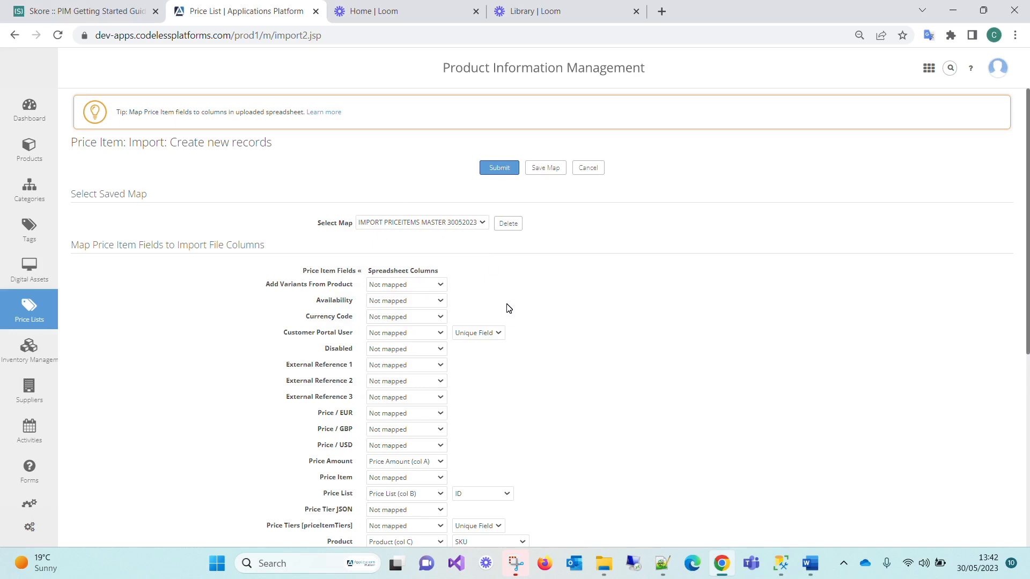
scroll(508, 309, "down", 5)
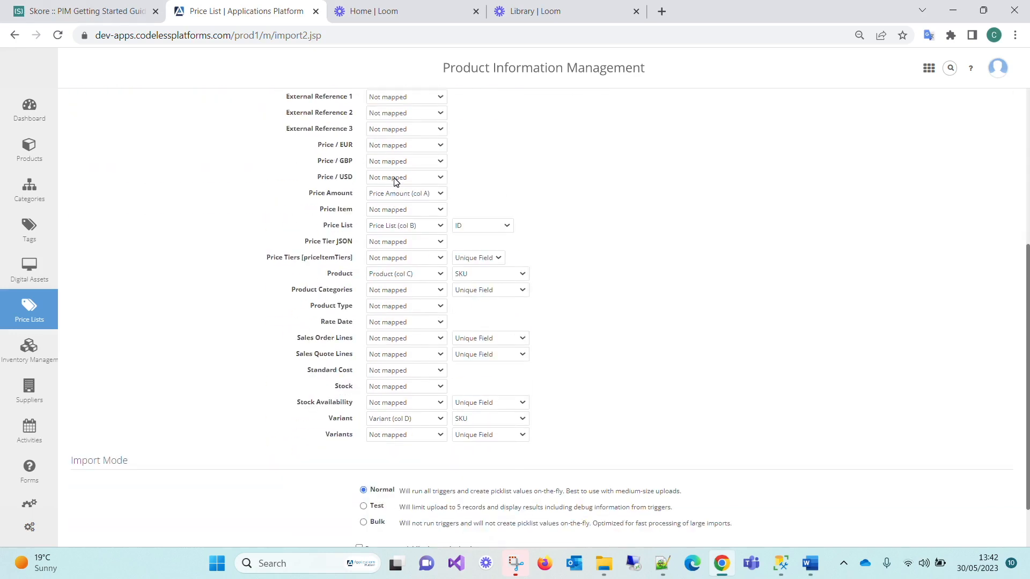
left_click(460, 228)
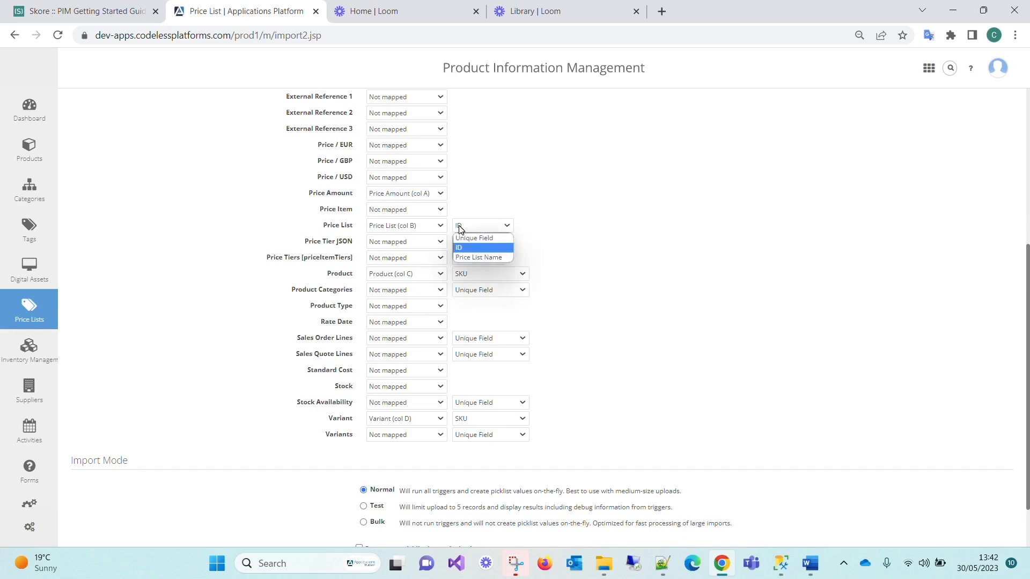
left_click(459, 227)
left_click(394, 277)
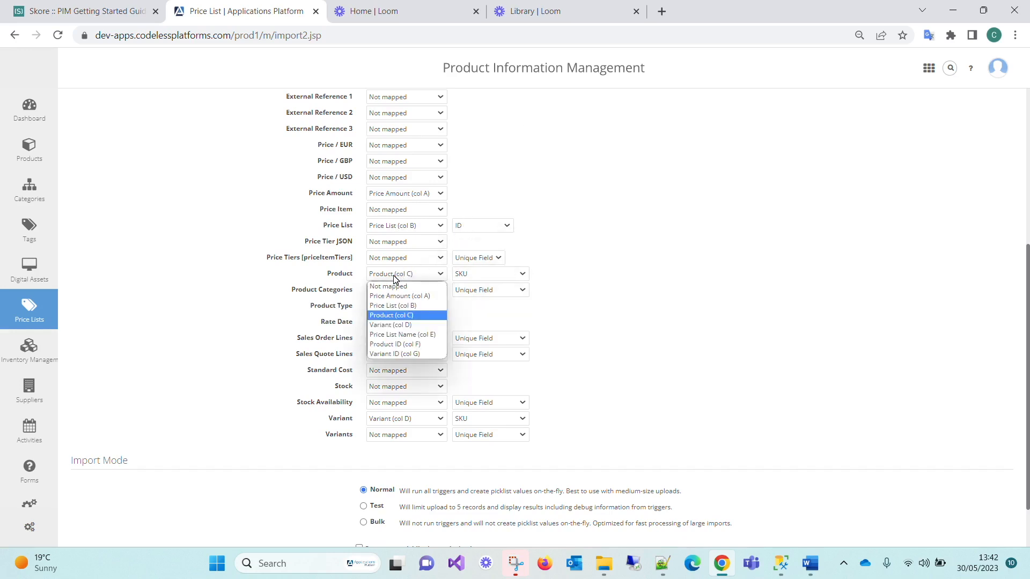
left_click(394, 275)
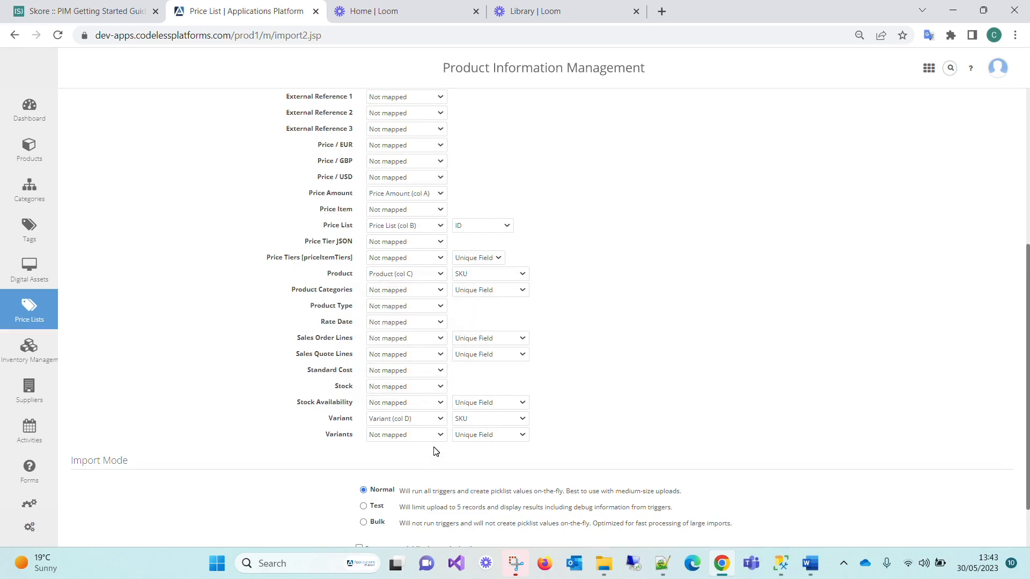
left_click(397, 421)
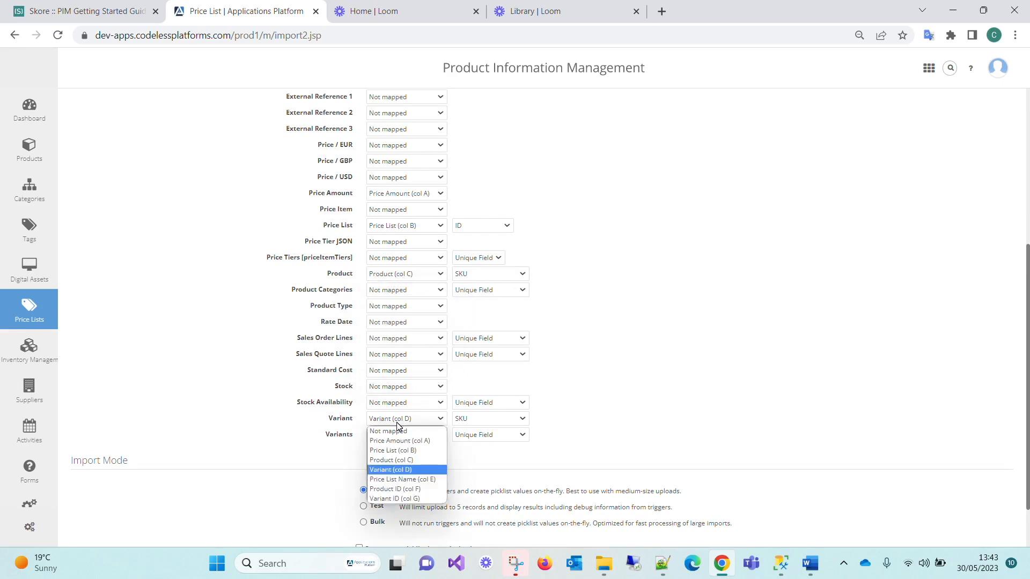
left_click(473, 422)
left_click(473, 421)
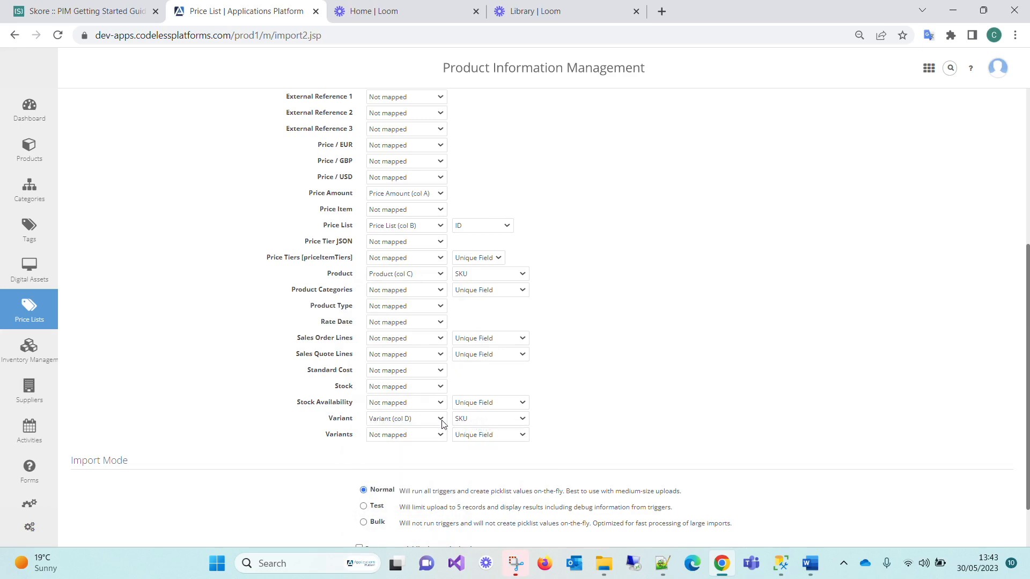
scroll(399, 341, "down", 1)
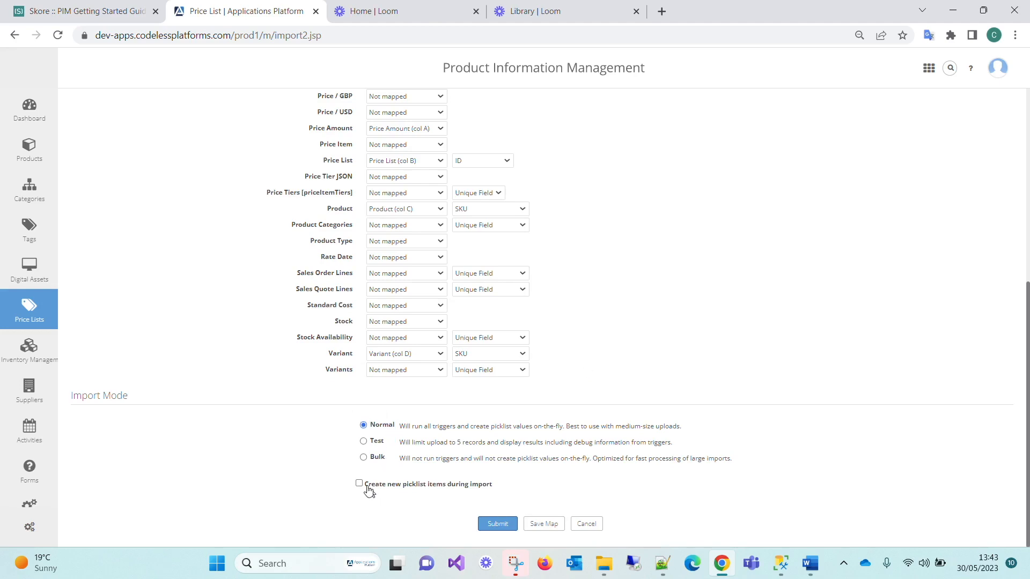
- Submit the import as a Create new records job in NORMAL mode
left_click(504, 531)
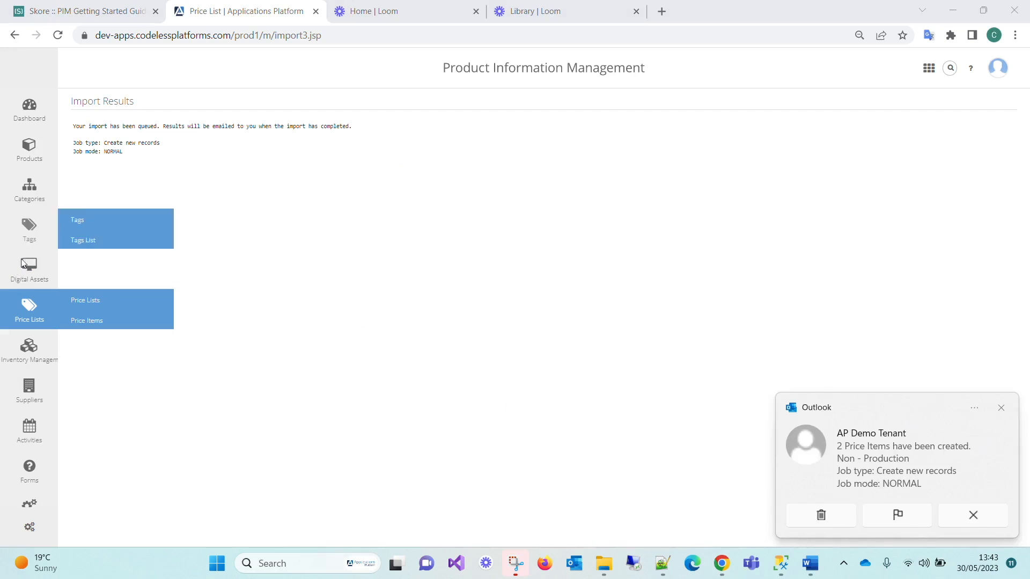
- Go to Price Lists and open Chris Test 1, now showing items priced £10,000.00 and £600.00
left_click(92, 302)
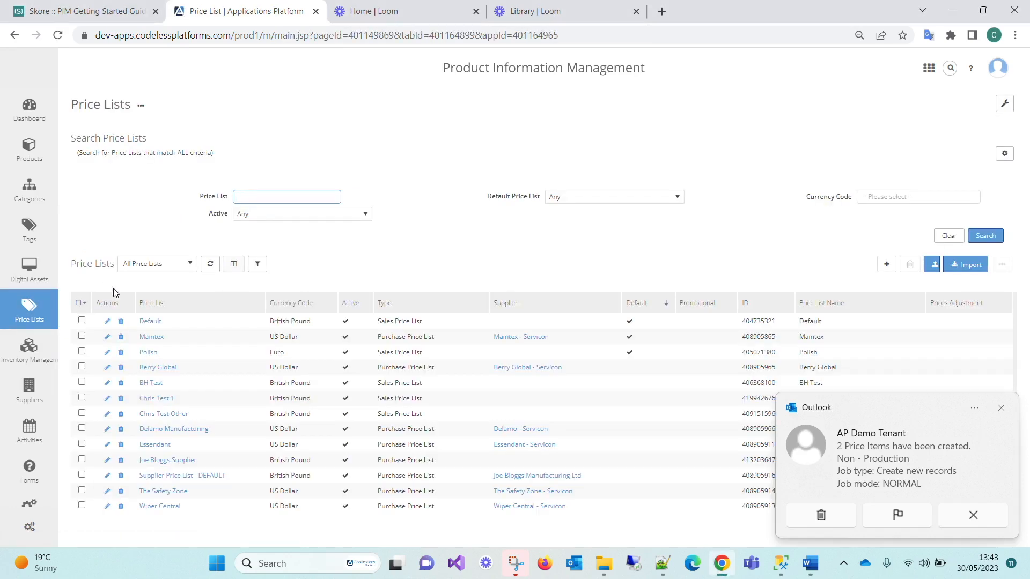
left_click(162, 399)
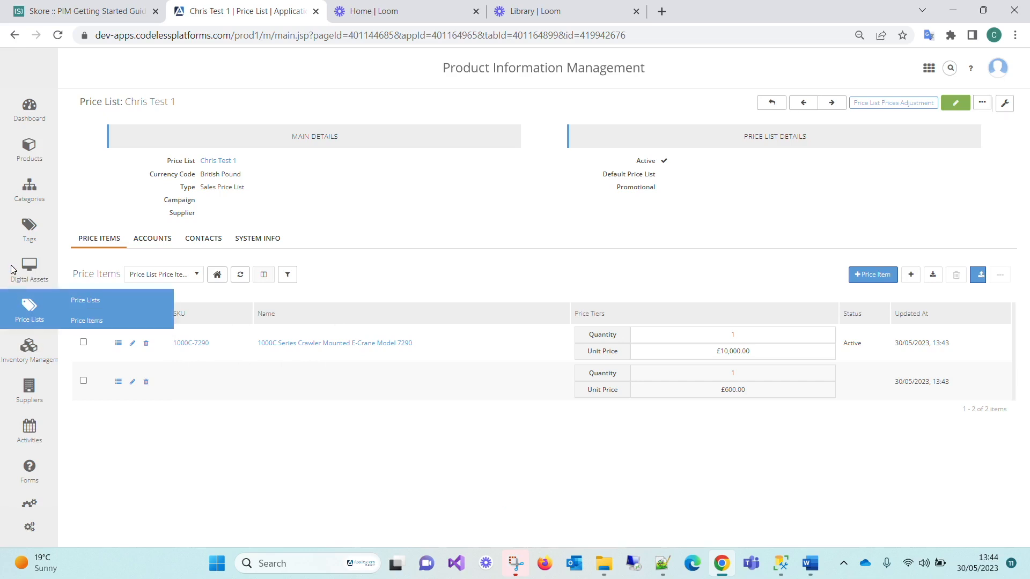
mouse_move(32, 105)
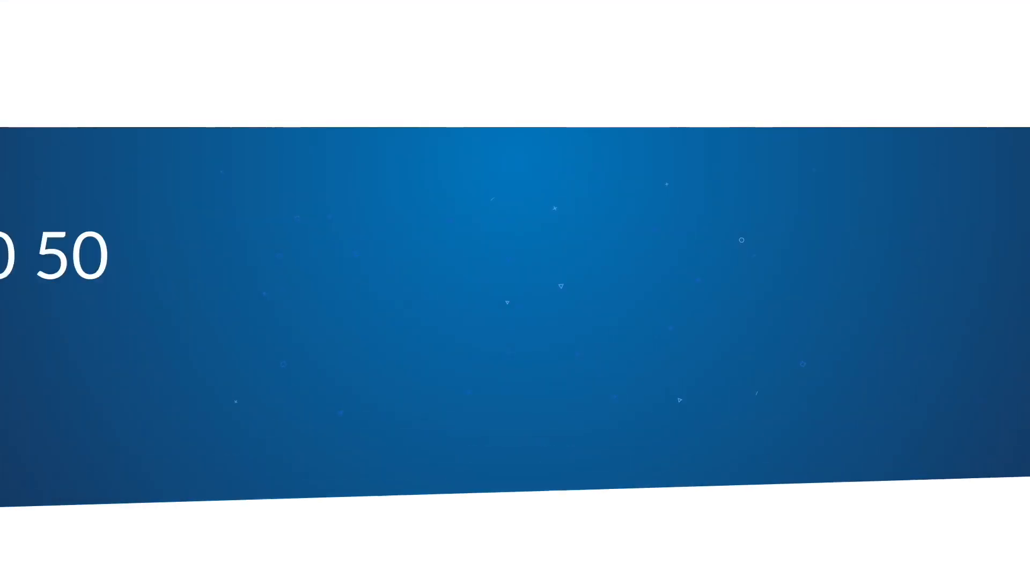